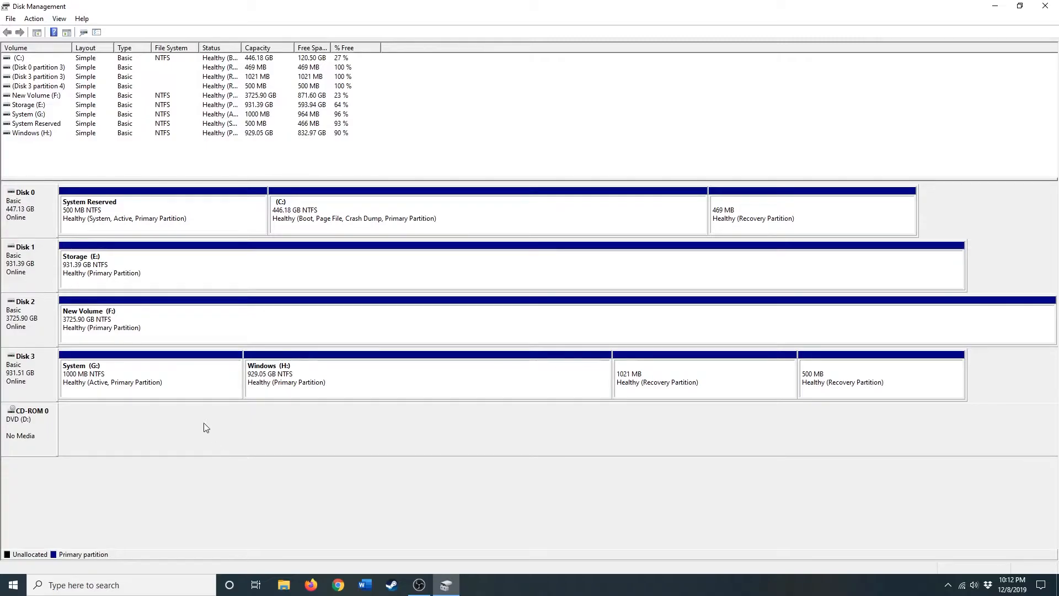
Delete the System (G:) and Windows (H:) volumes on Disk 3, accepting the loss of their data.
right_click(214, 375)
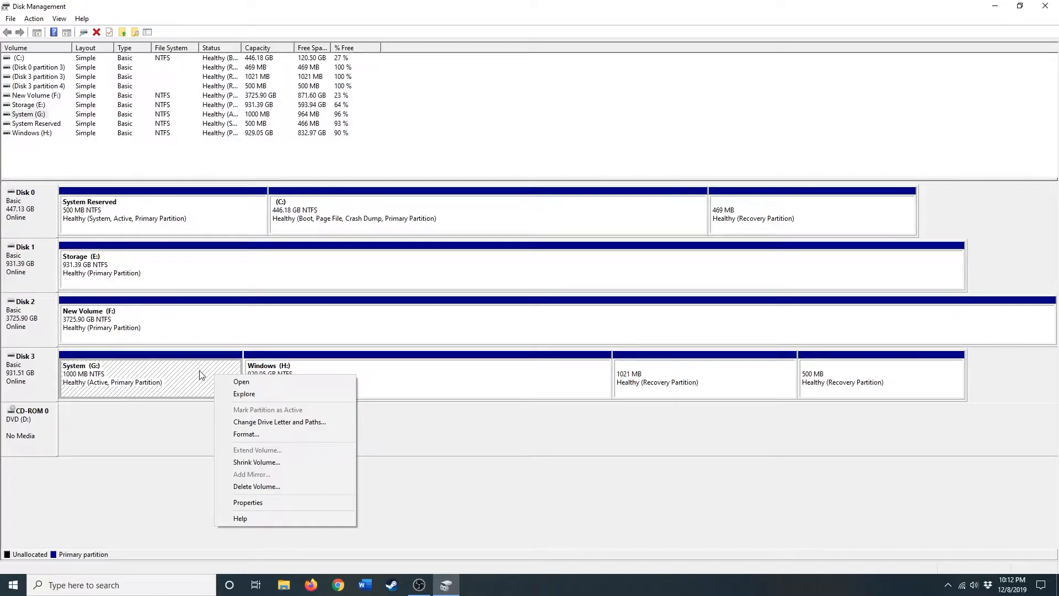
left_click(278, 487)
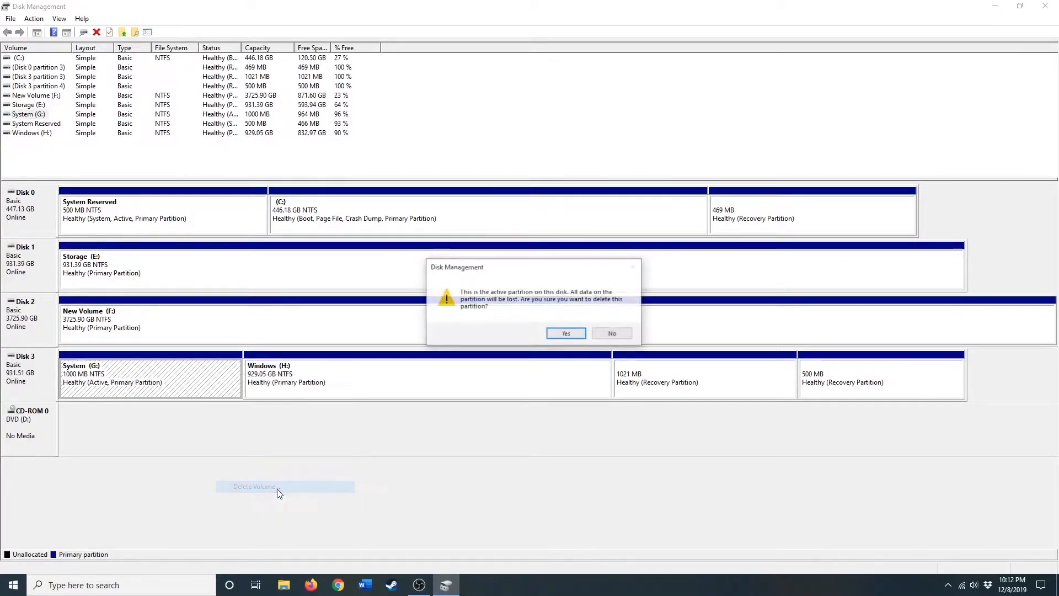
left_click(571, 333)
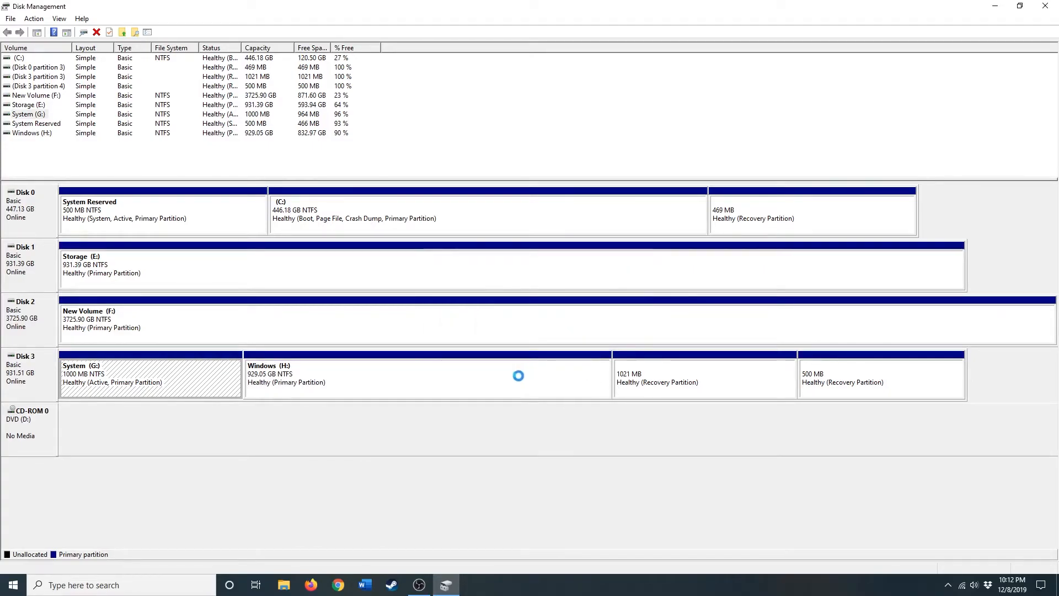
right_click(359, 389)
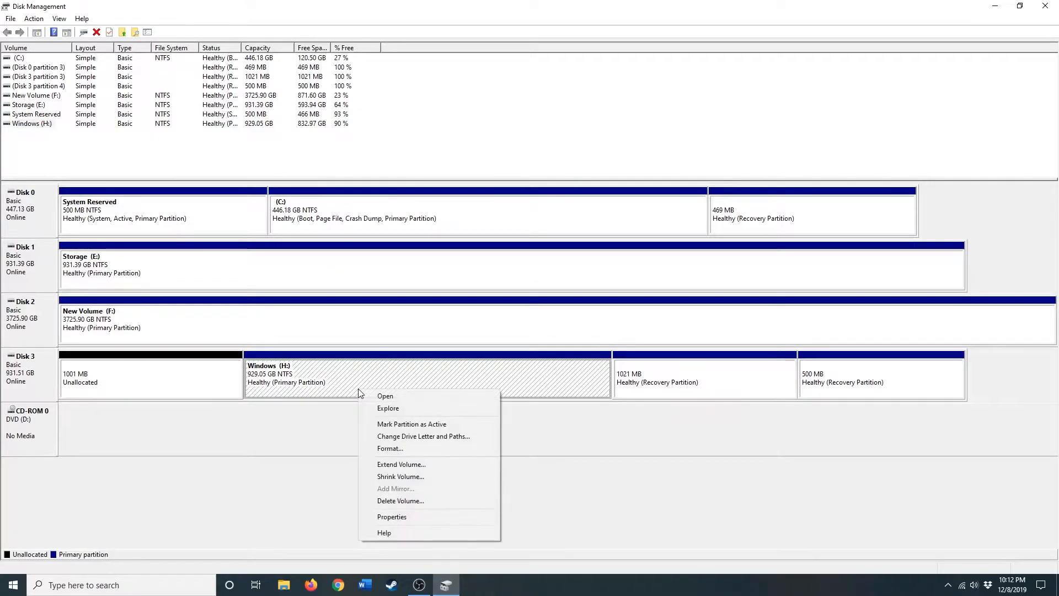
left_click(406, 501)
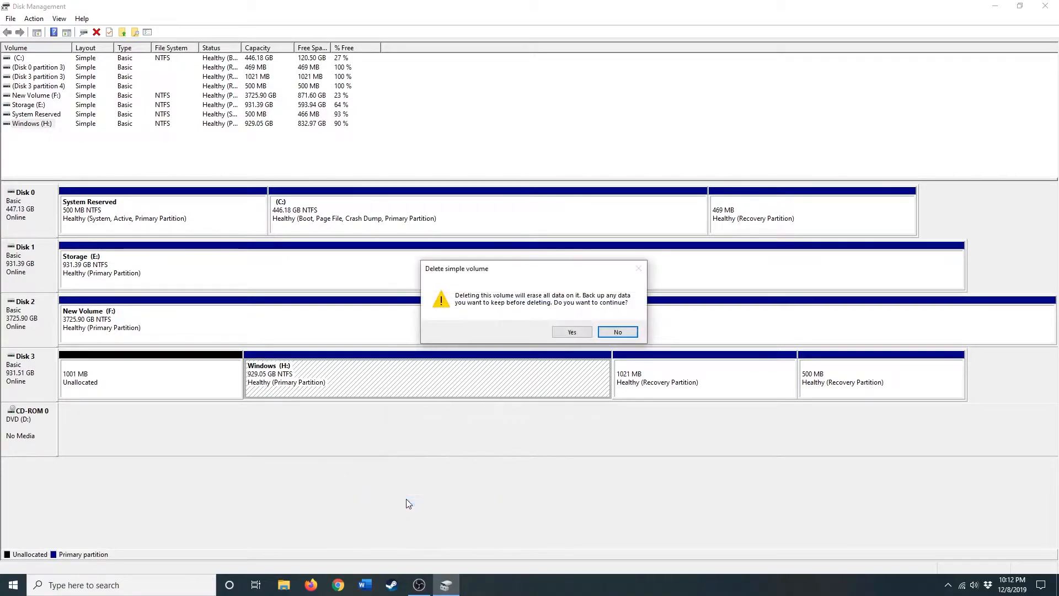
left_click(571, 331)
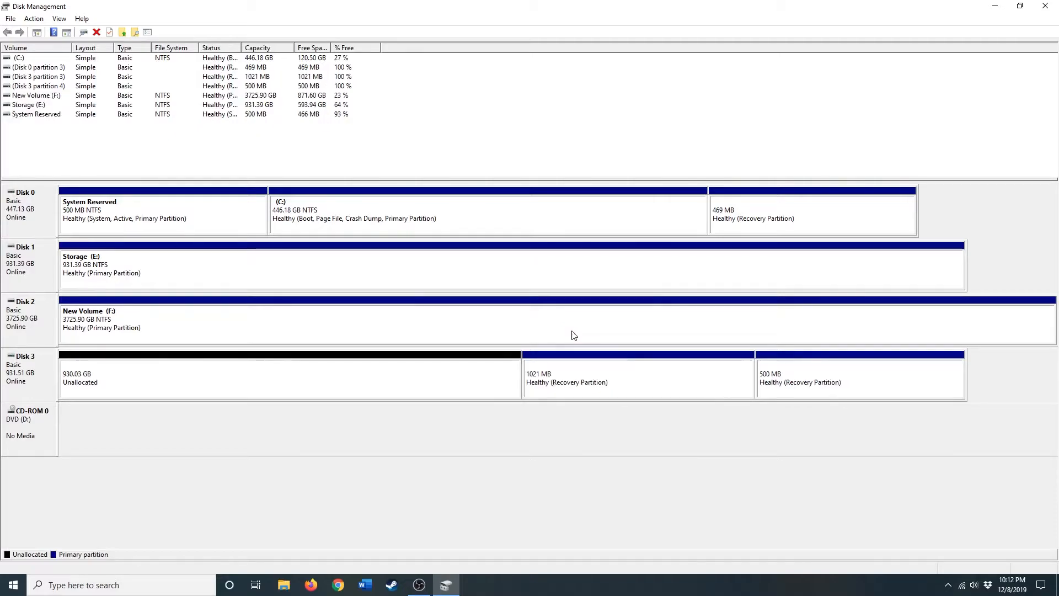
Check which operations are offered for the 1021 MB recovery partition on Disk 3, and minimize Disk Management.
right_click(604, 390)
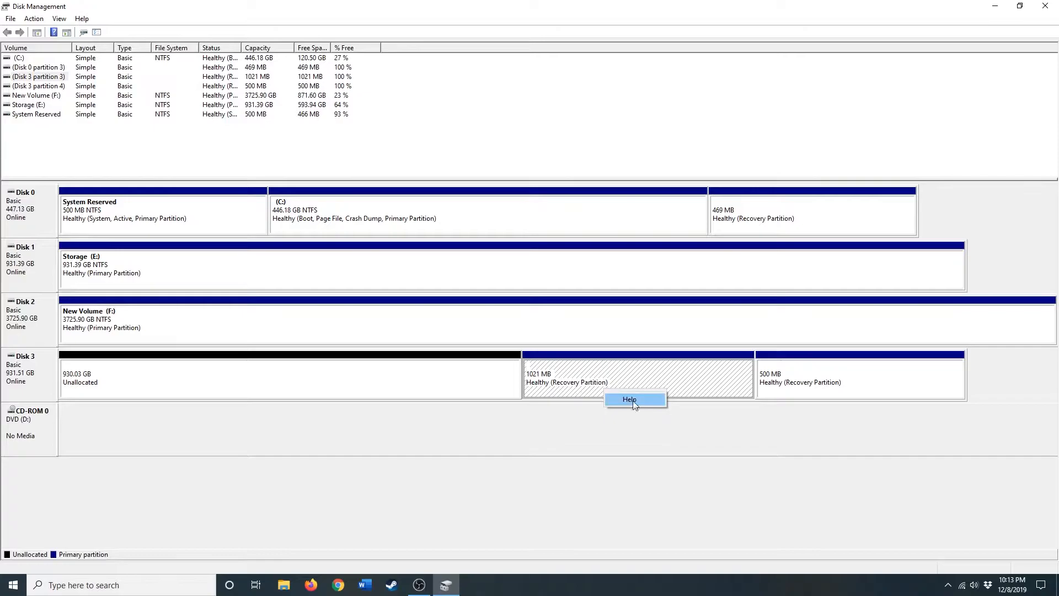
left_click(630, 376)
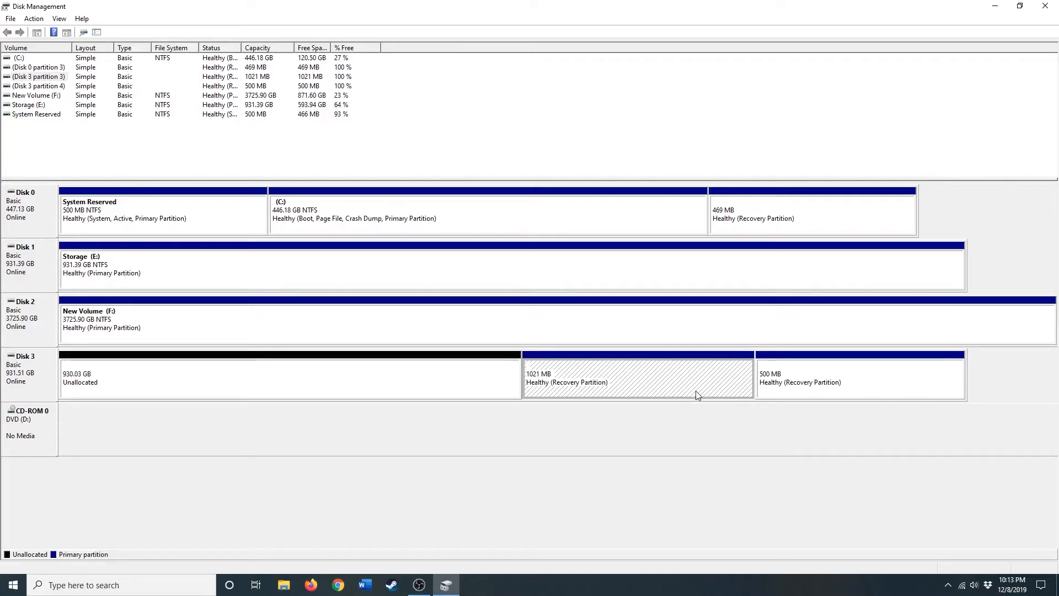
left_click(996, 7)
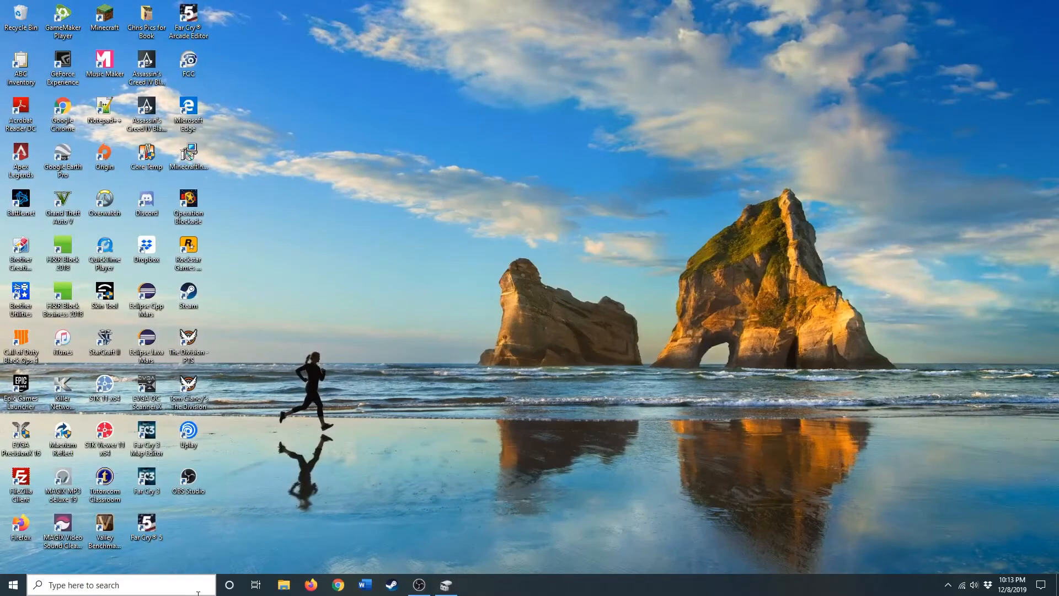
Open a maximized Command Prompt and start the diskpart utility.
left_click(166, 586)
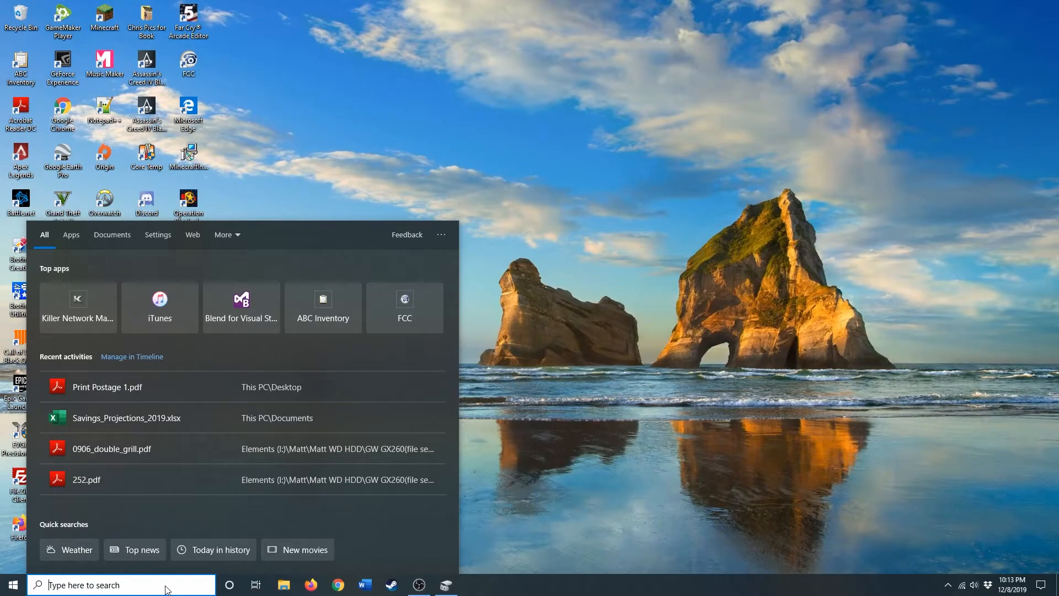
type("comm")
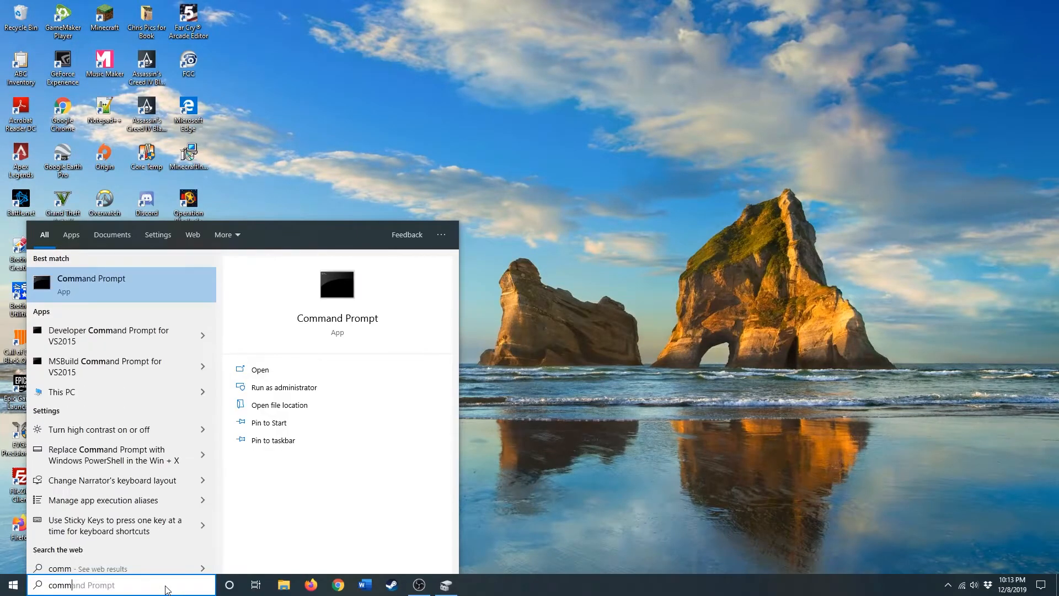
left_click(123, 283)
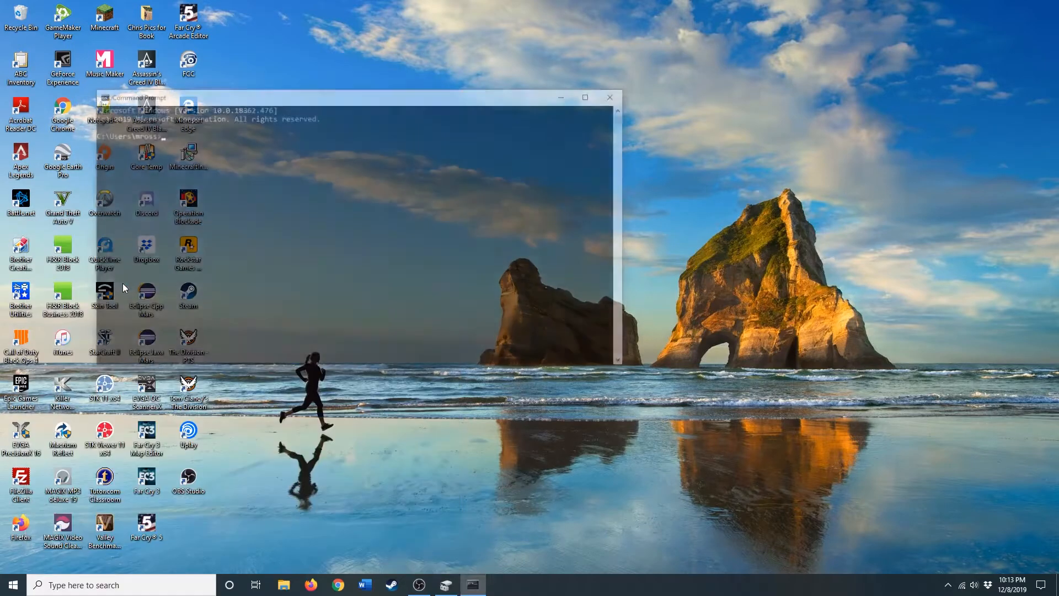
left_click(591, 94)
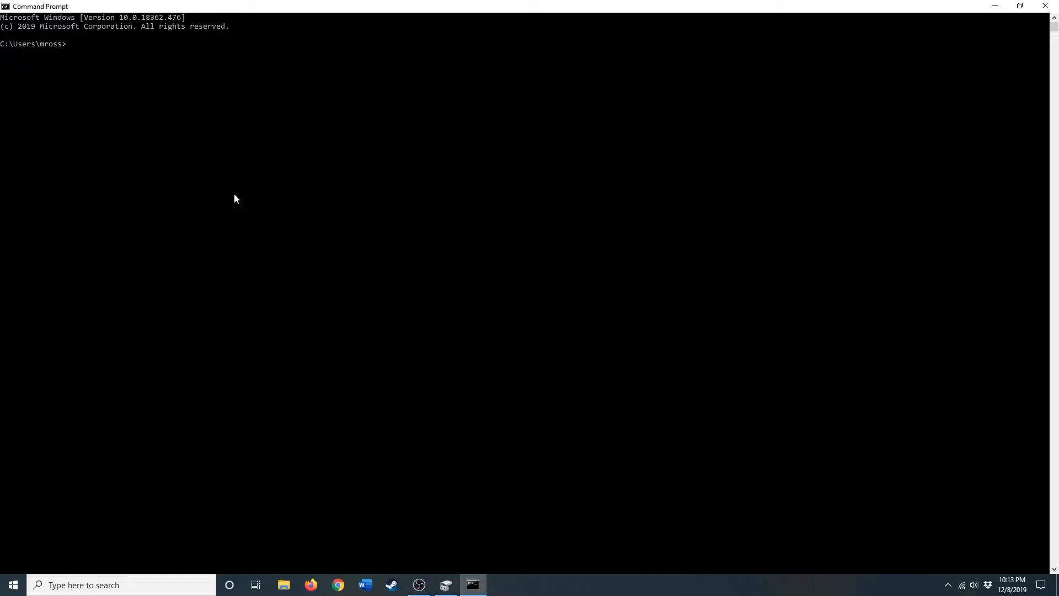
type("diskpart")
key("Return")
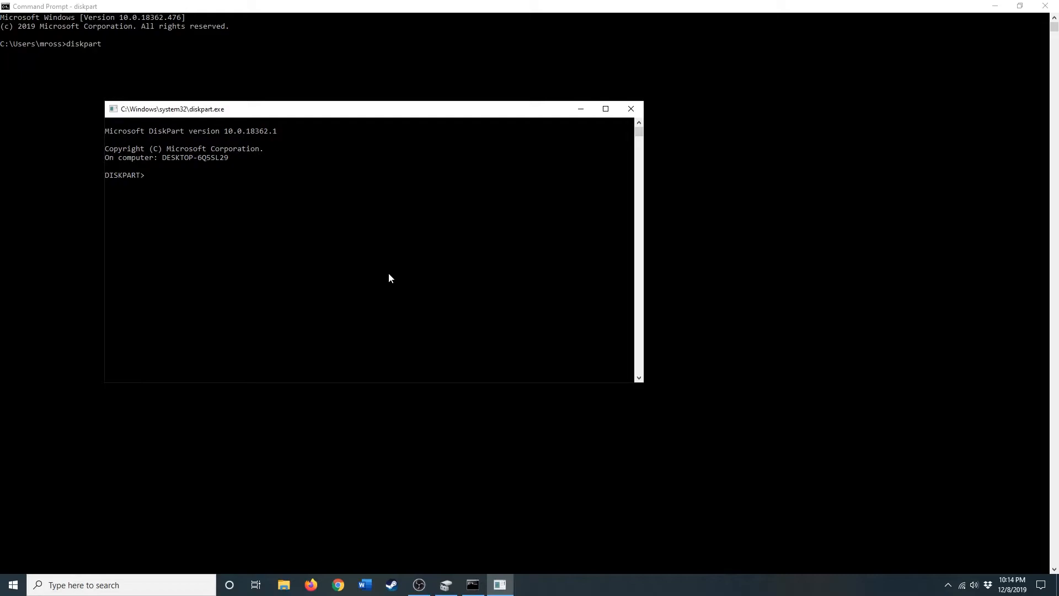
List the disks in DiskPart and select disk 3.
type("list")
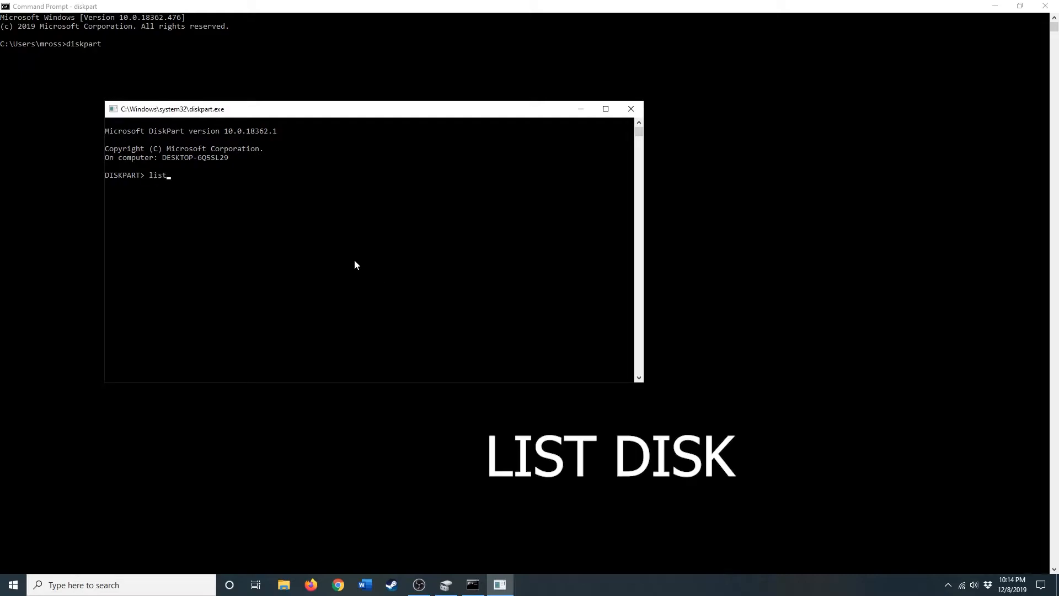
type(" disk")
key("Return")
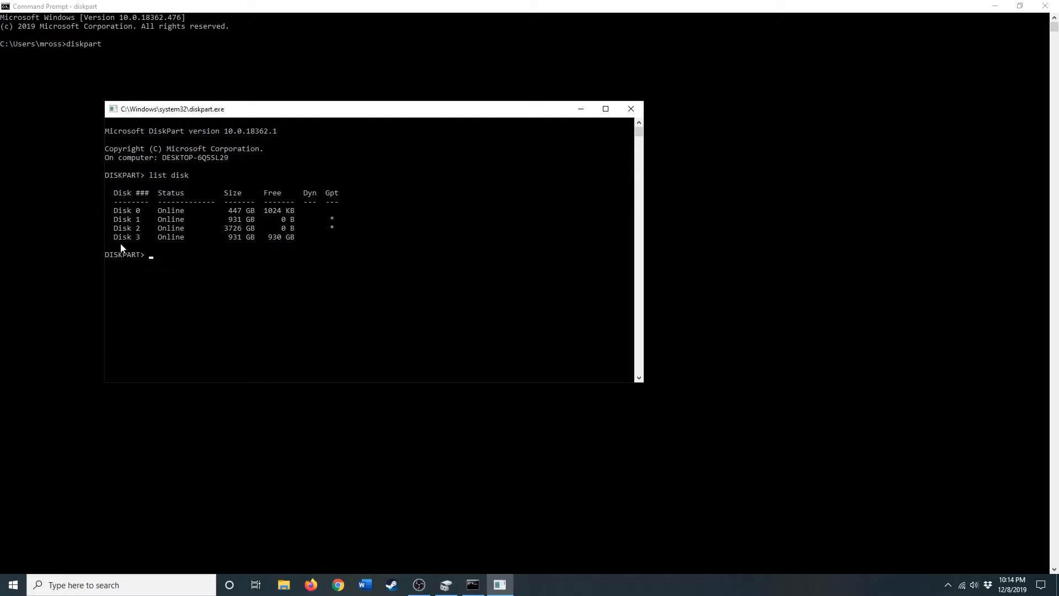
type("select")
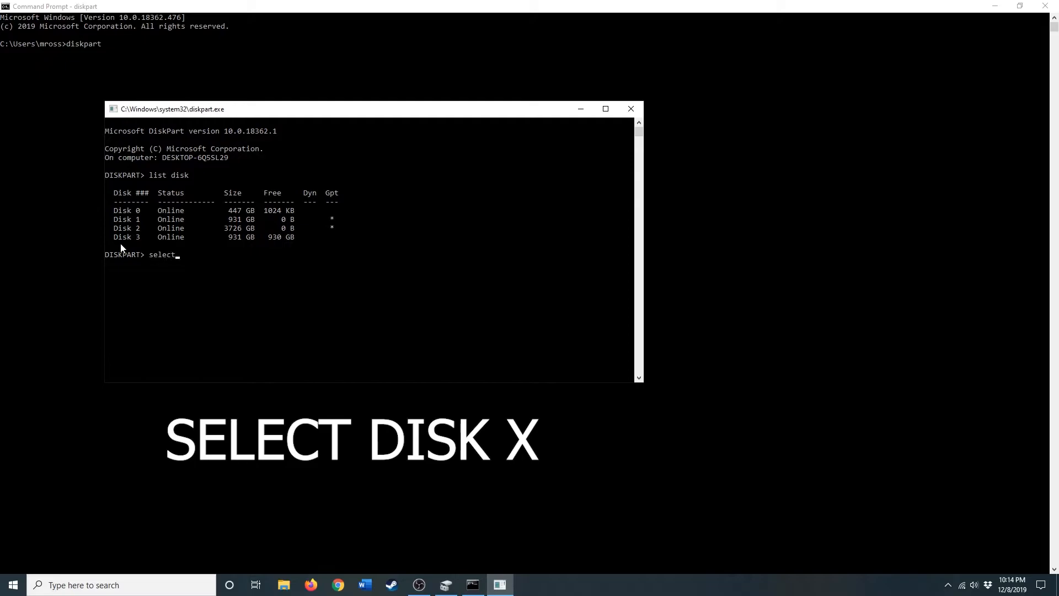
type(" disk 3")
key("Return")
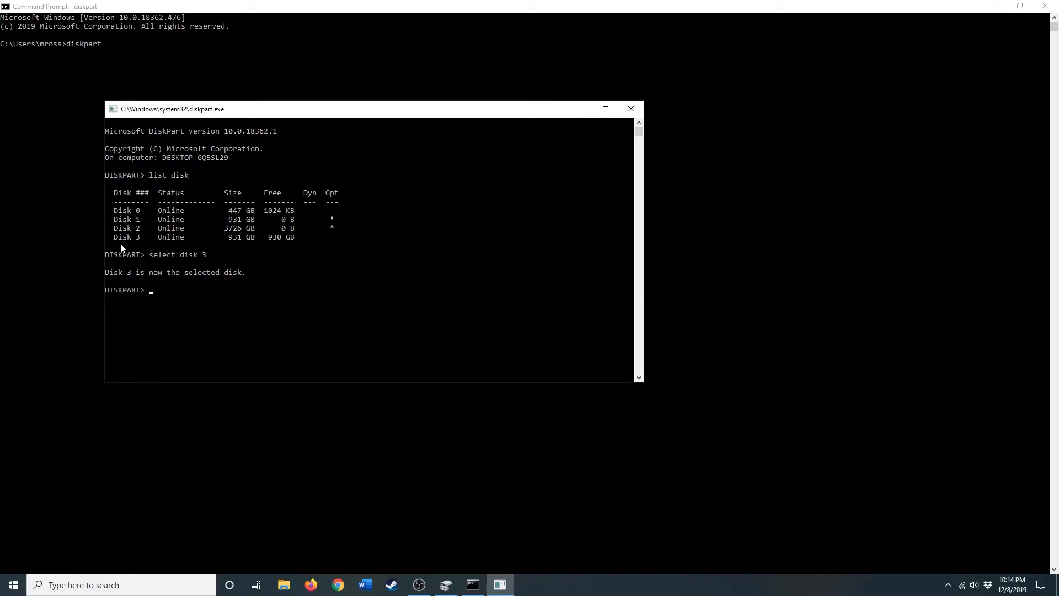
List the partitions on the selected disk.
type("list parti")
type("tion")
key("Return")
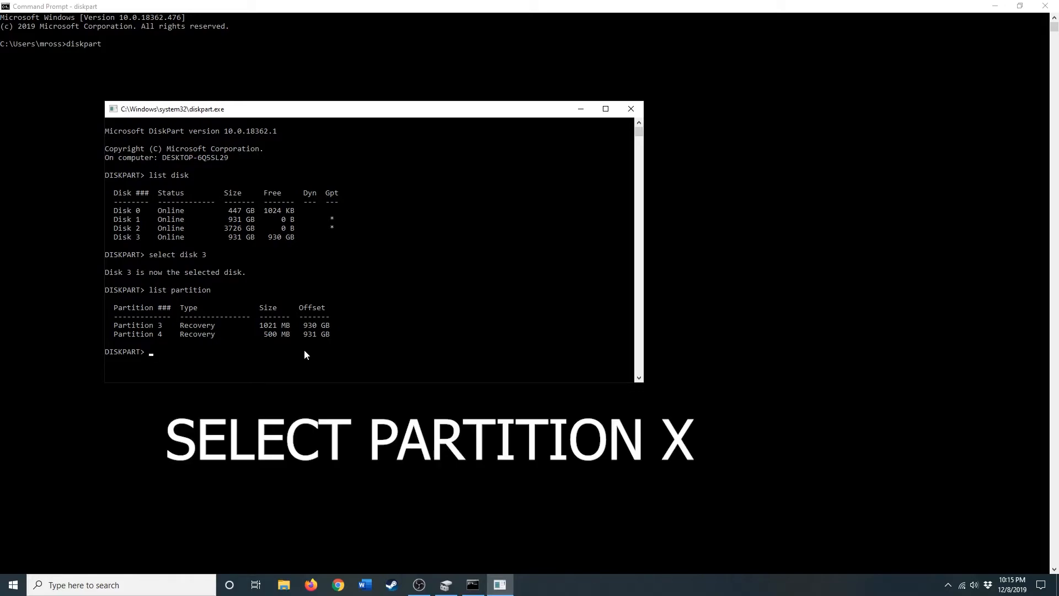
Select partition 3 and delete it with the command "delete partition override".
type("select partition 3")
key("Return")
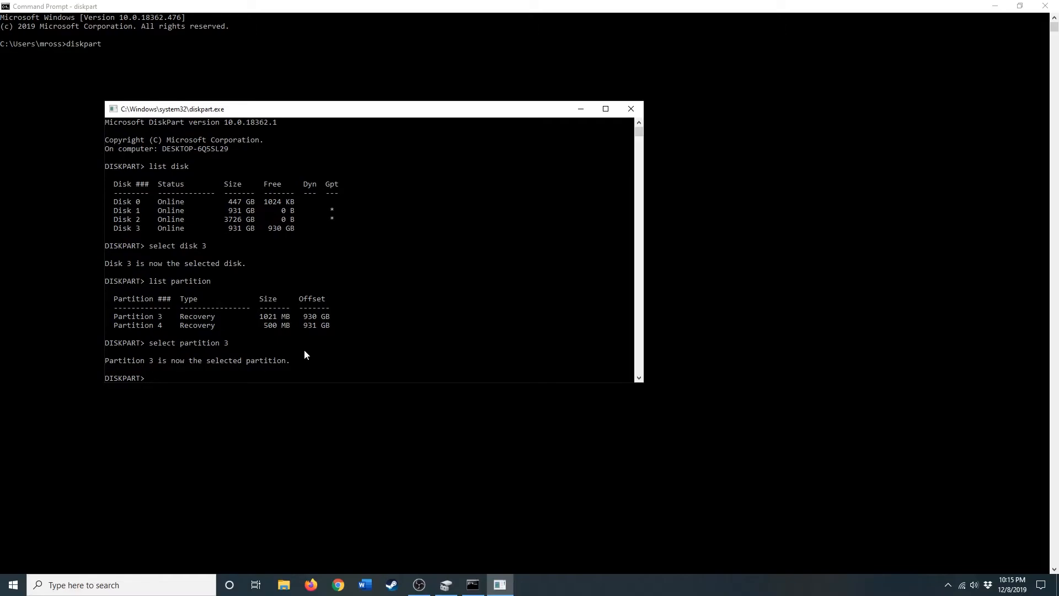
type("de")
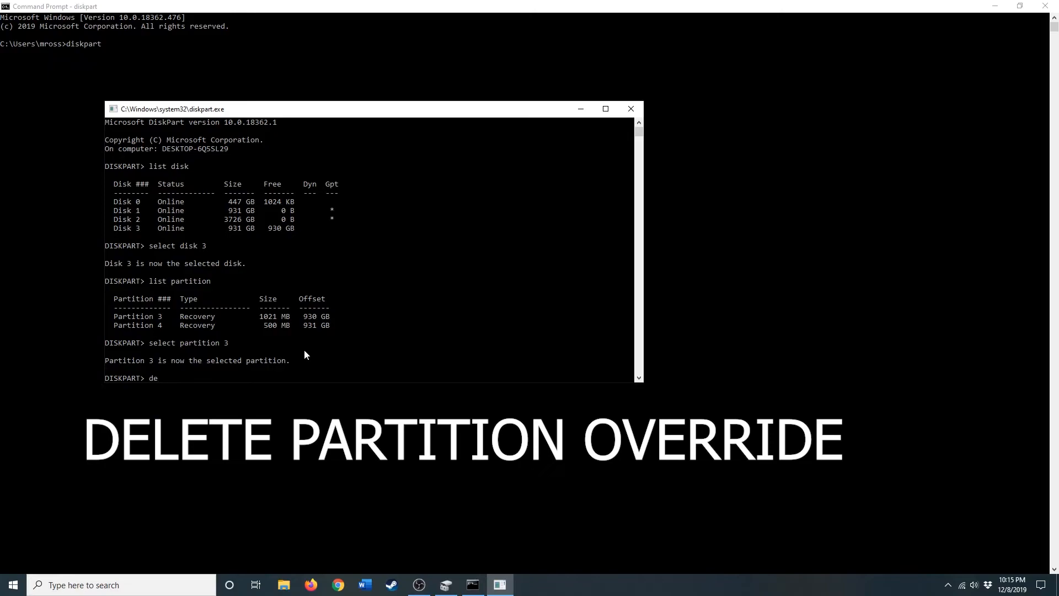
type("lete partition ")
type("pov")
key("BackSpace")
key("BackSpace")
key("BackSpace")
type("overide")
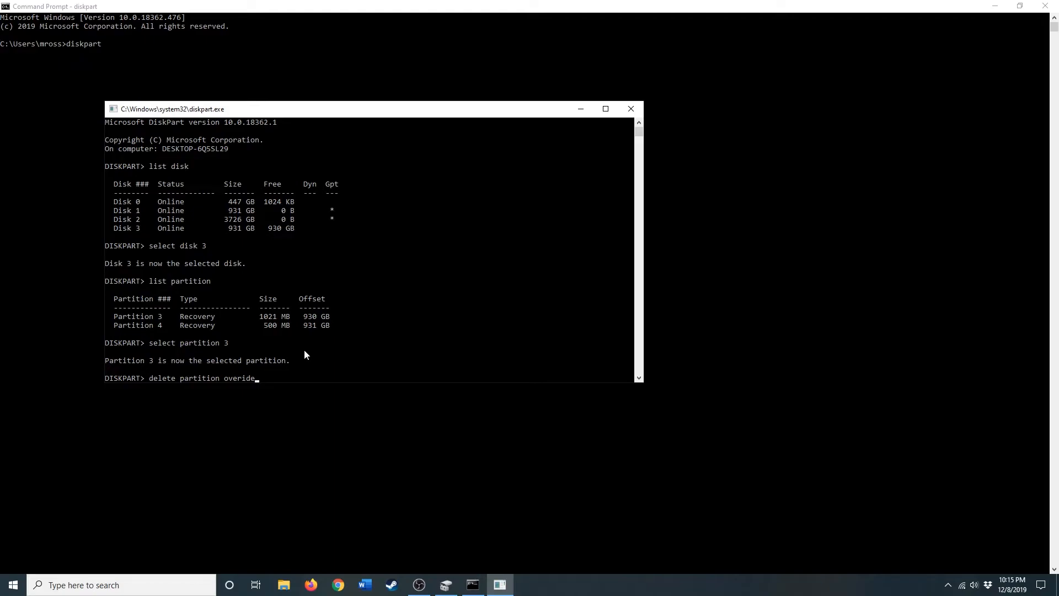
key("BackSpace")
key("BackSpace")
key("BackSpace")
type("rride")
key("BackSpace")
key("BackSpace")
key("BackSpace")
key("BackSpace")
type("ide")
key("Return")
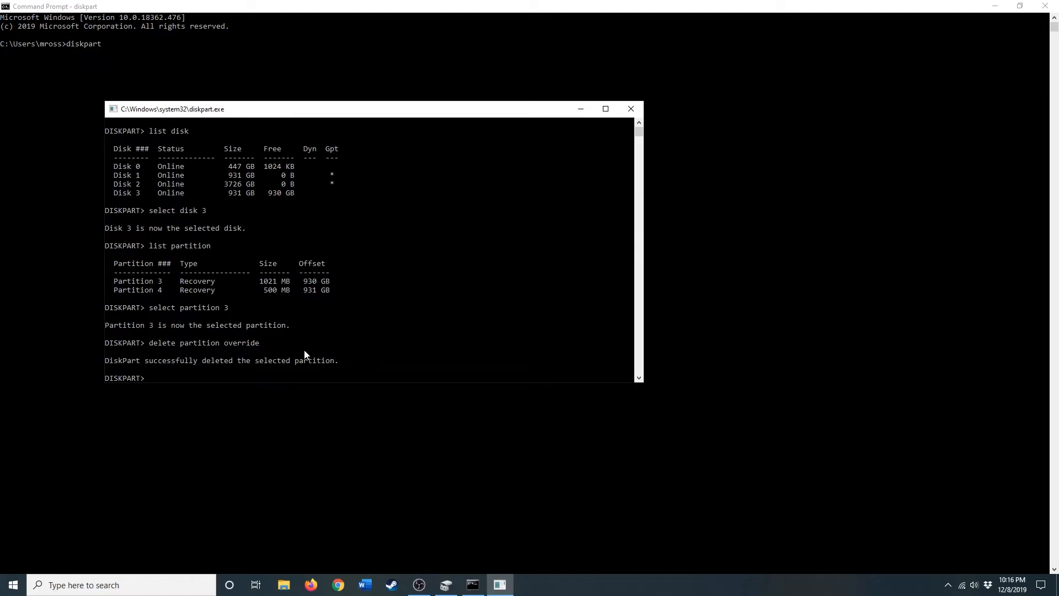
List the disk's remaining partitions, and delete partition 4 using the override option.
type("list partition")
key("Return")
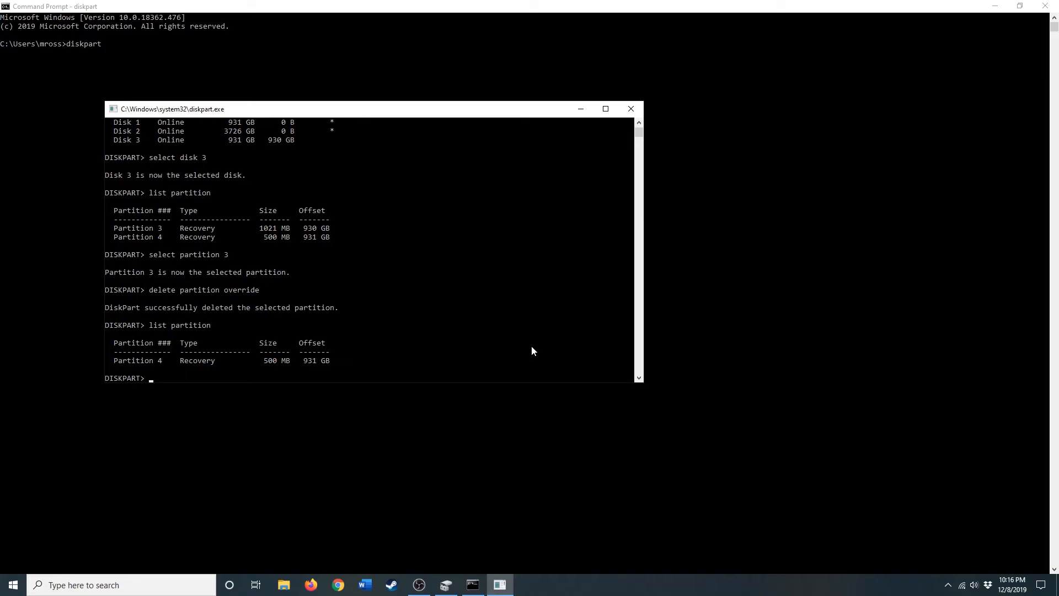
type("elect partition 4")
key("Return")
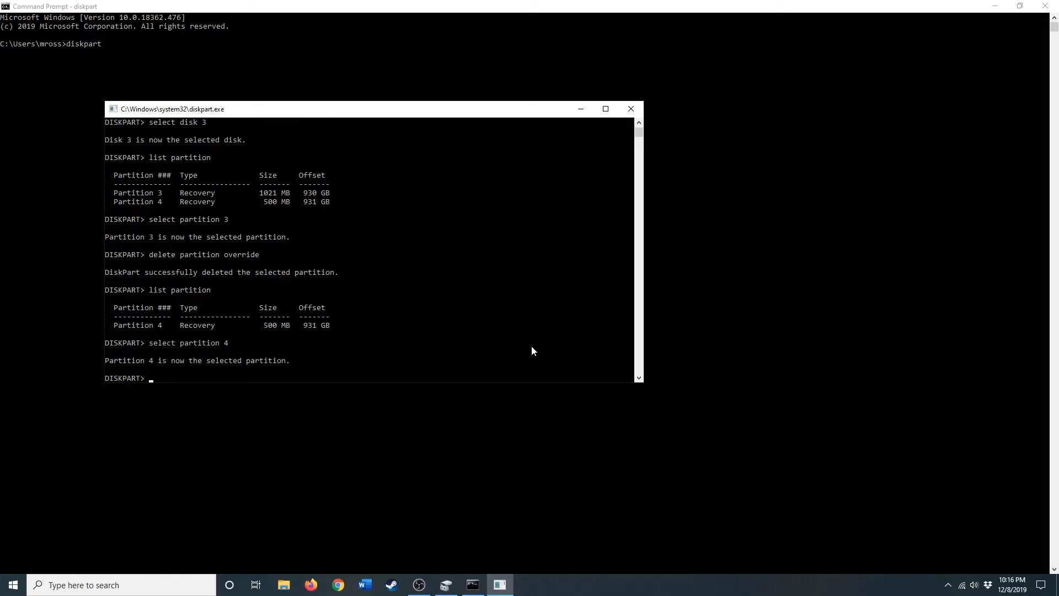
key("Up")
key("Up")
key("Up")
key("Return")
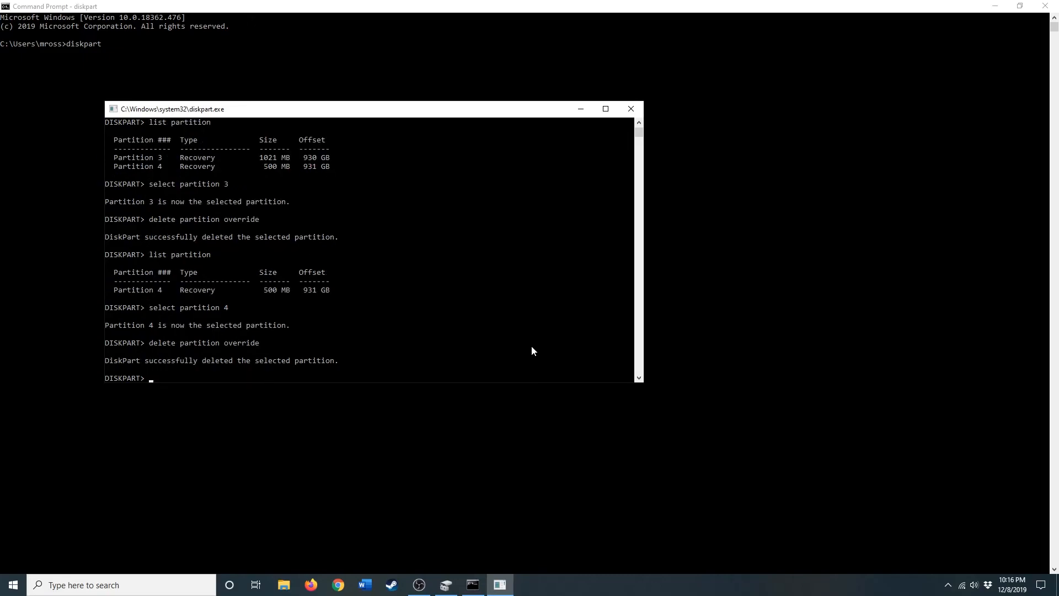
List the partitions once more to check disk 3, and close DiskPart and Command Prompt.
key("Up")
key("Up")
key("Up")
key("Return")
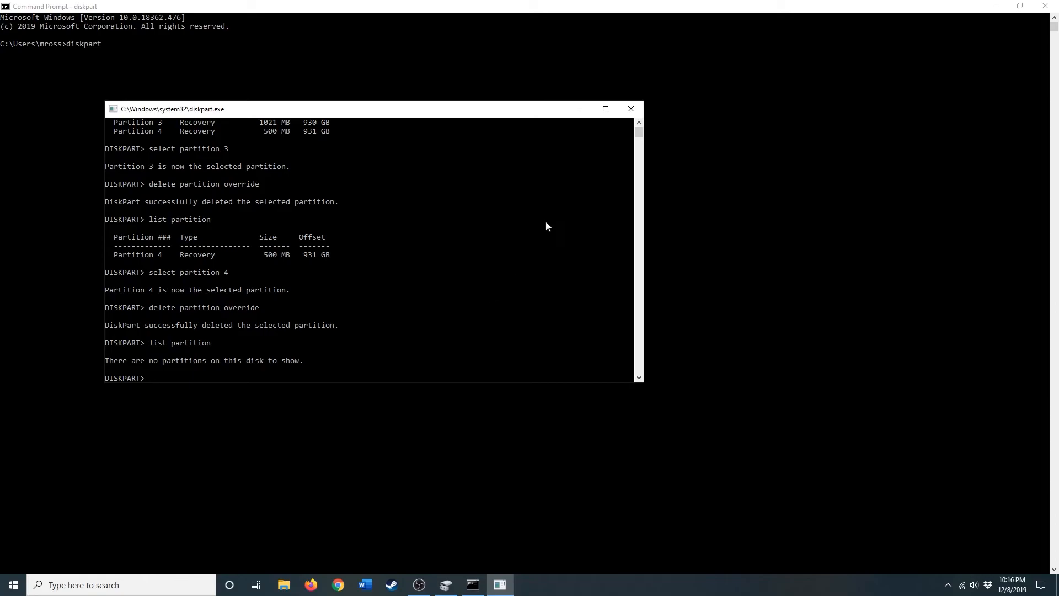
left_click(632, 109)
left_click(1045, 6)
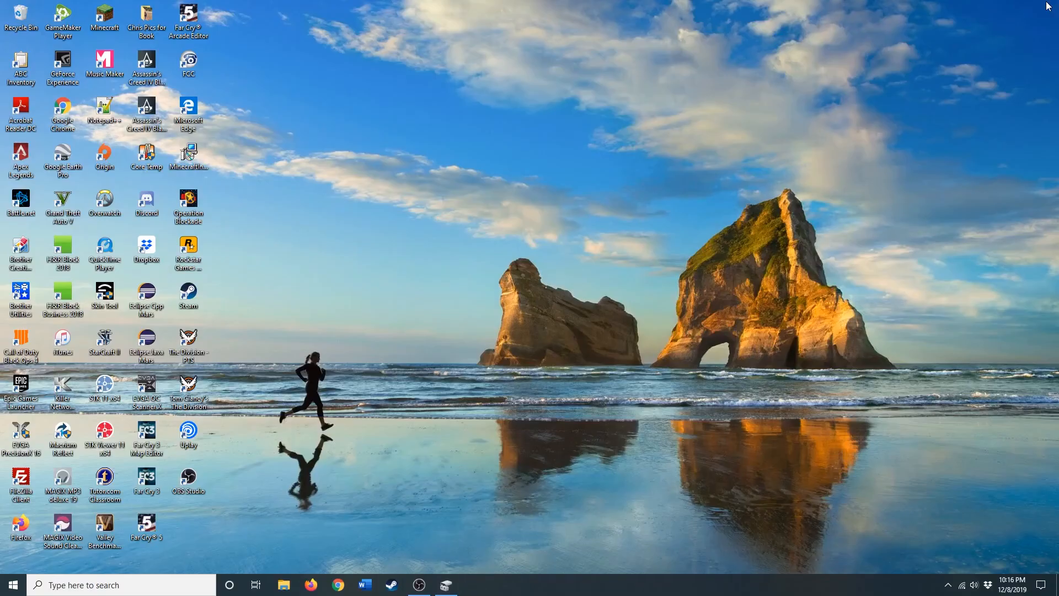
Switch to Disk Management and create a full-size simple volume on Disk 3 with drive letter G, NTFS, label New Volume and quick format.
left_click(447, 585)
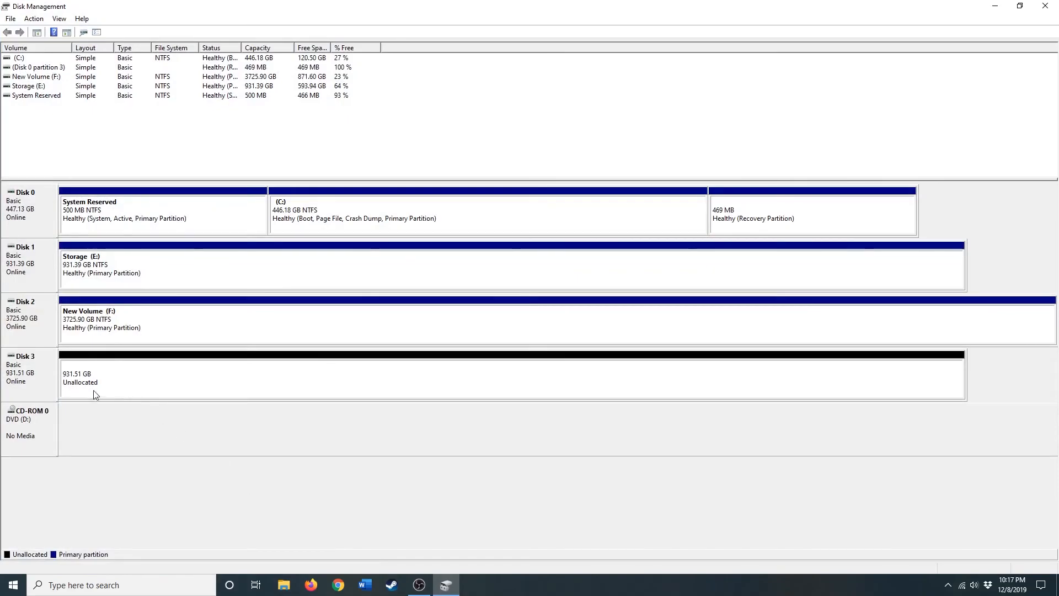
right_click(298, 378)
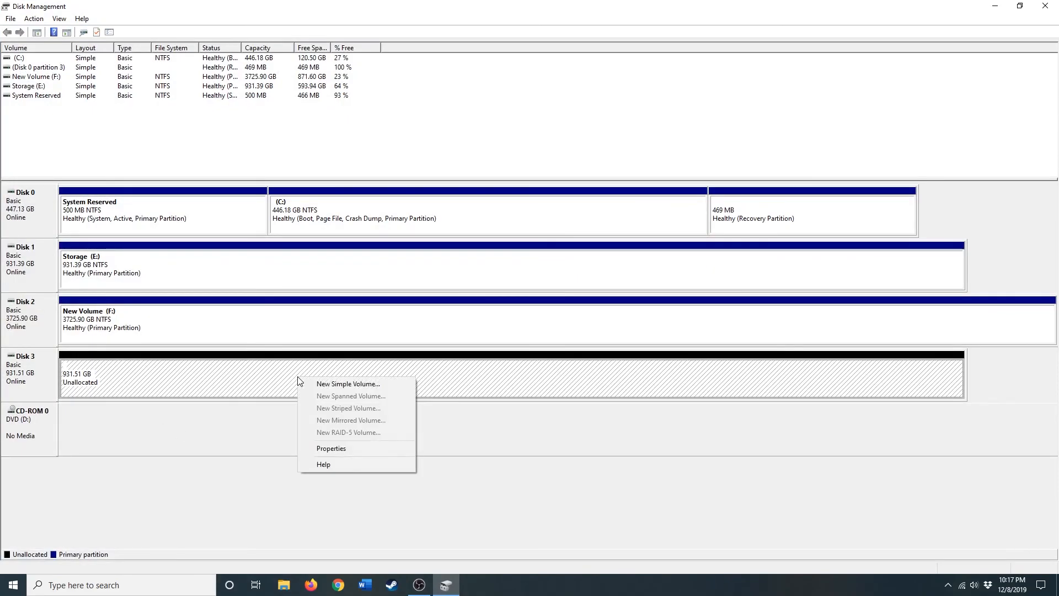
left_click(333, 383)
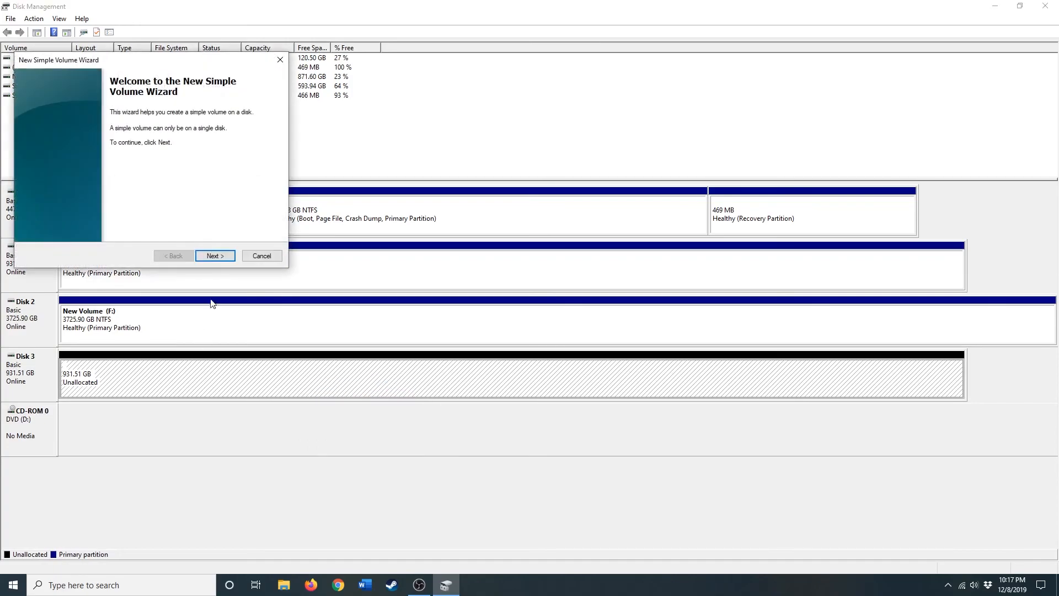
left_click(223, 257)
left_click(224, 257)
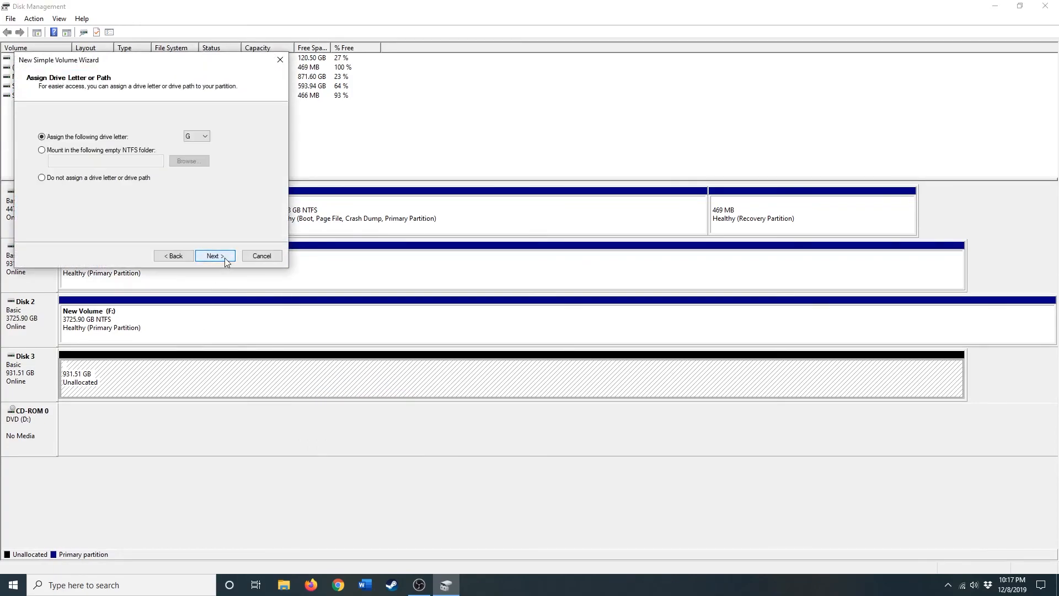
left_click(224, 257)
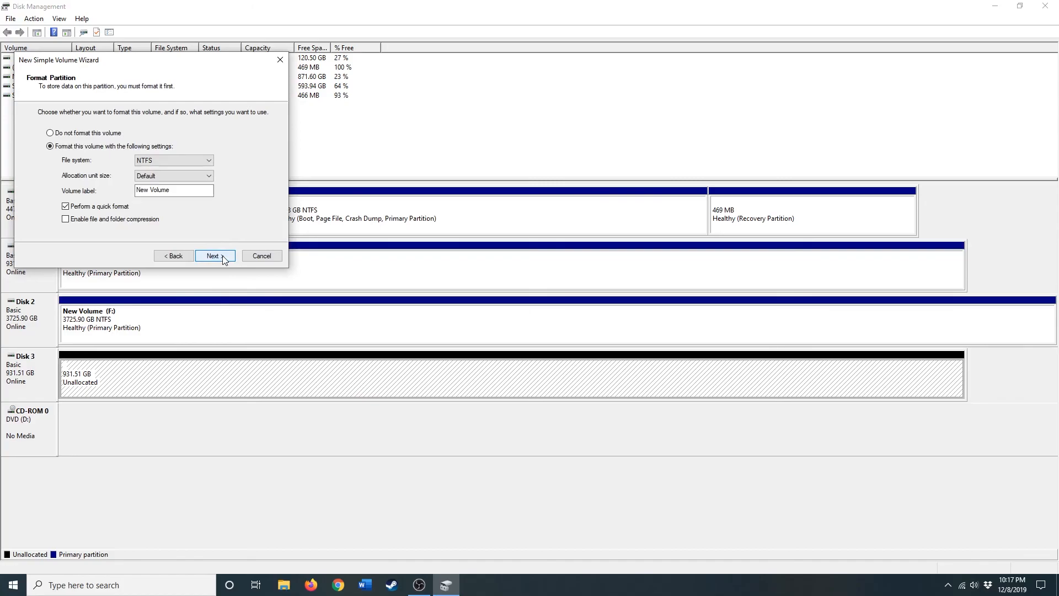
left_click(224, 257)
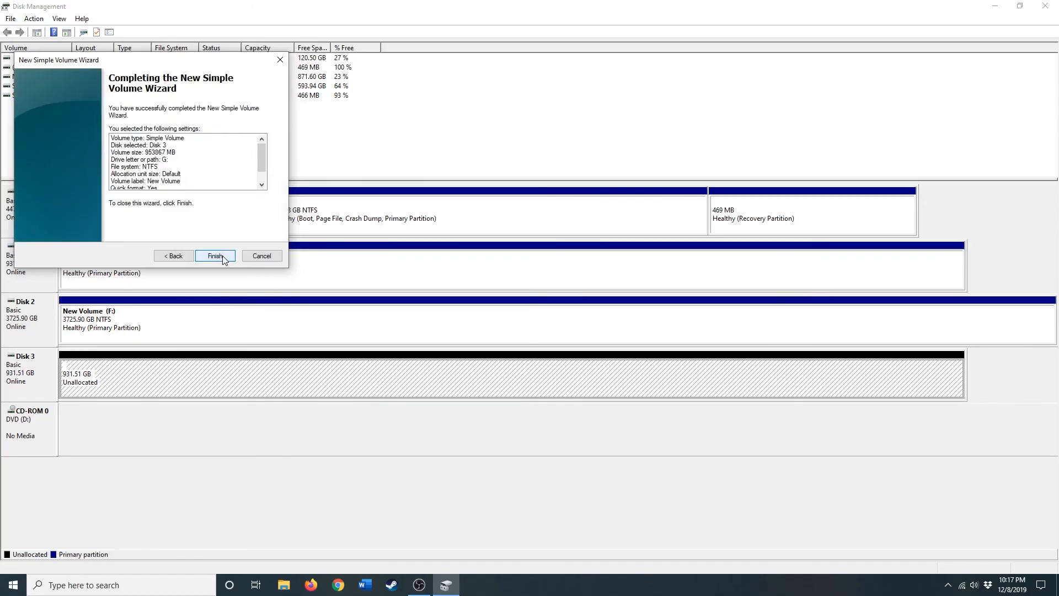
left_click(224, 257)
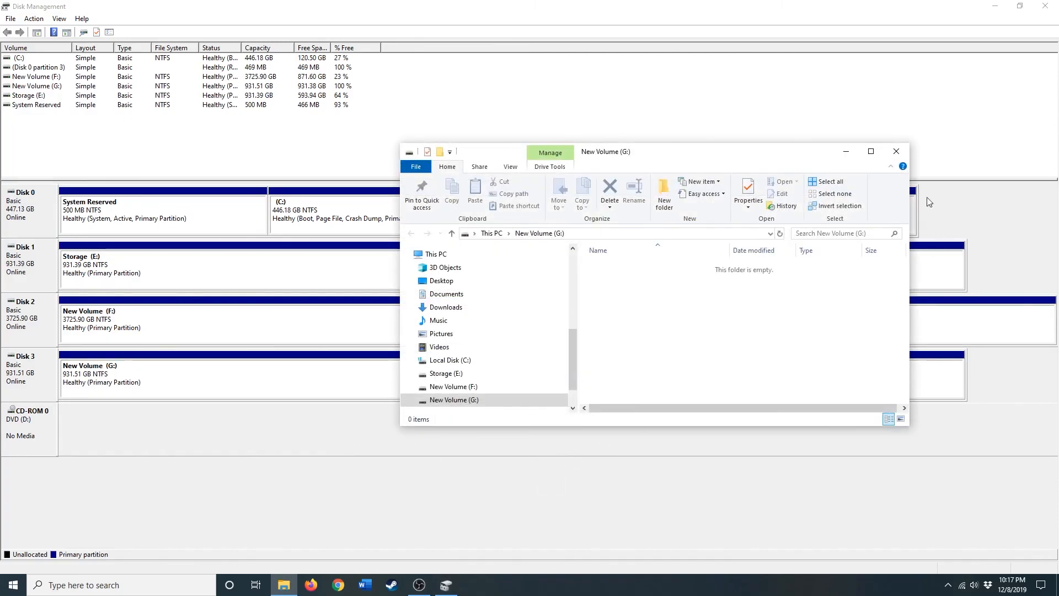
left_click(898, 151)
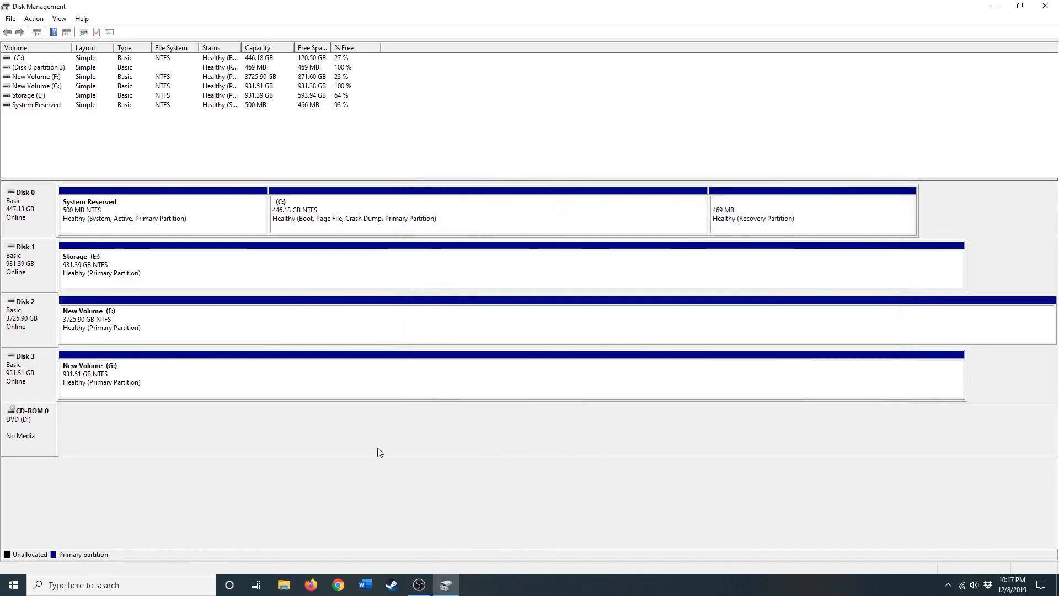